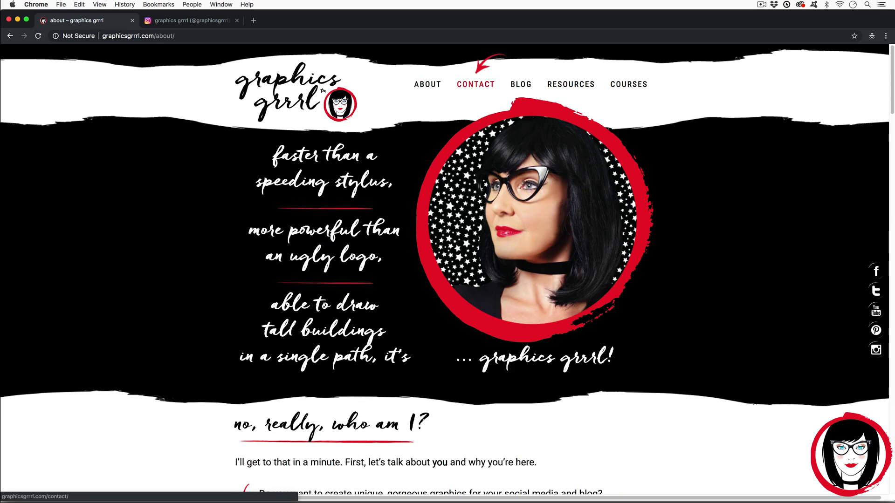
Browse the site's Contact, Blog and Resources pages, then scroll the Instagram quote grid
click(475, 85)
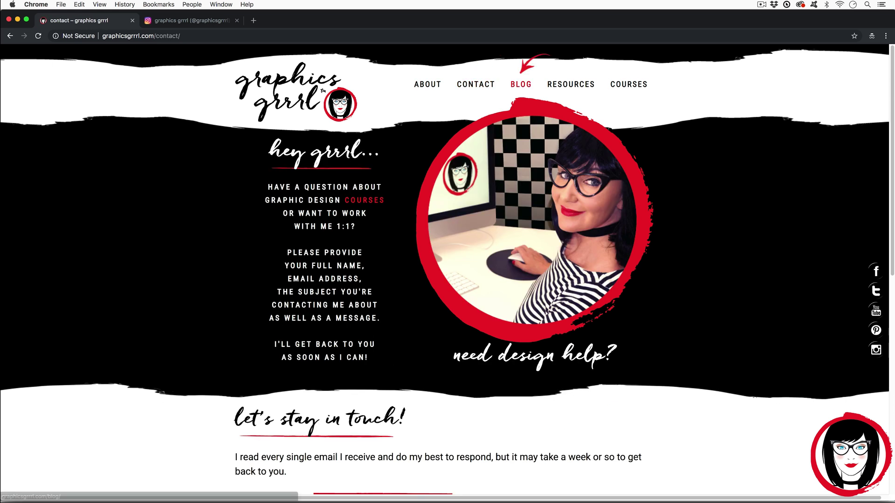
click(520, 85)
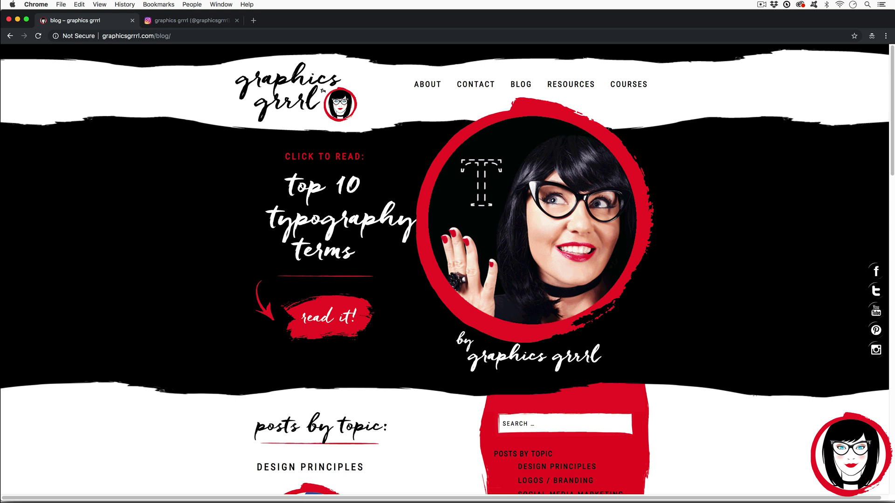
click(570, 84)
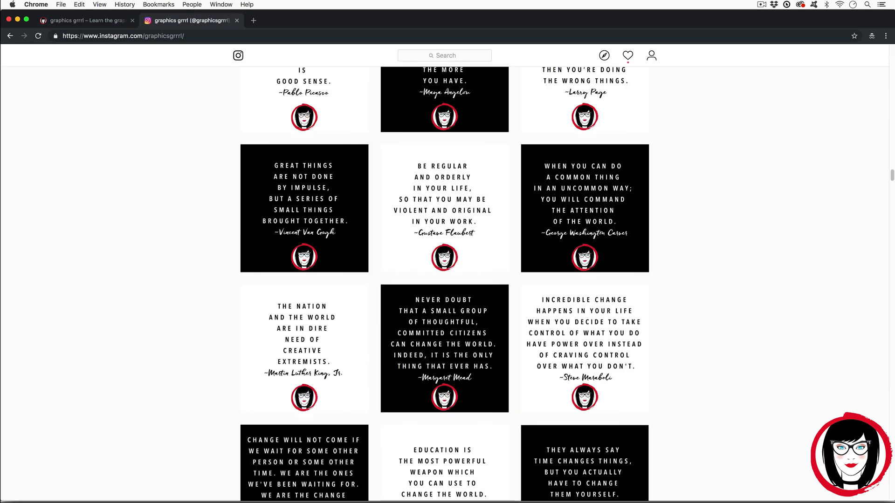
scroll(444, 284, up, 3)
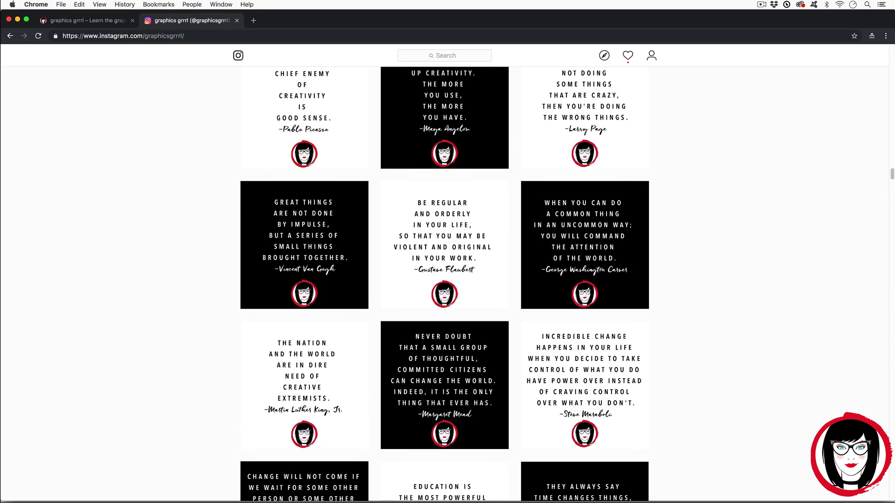
scroll(445, 284, up, 6)
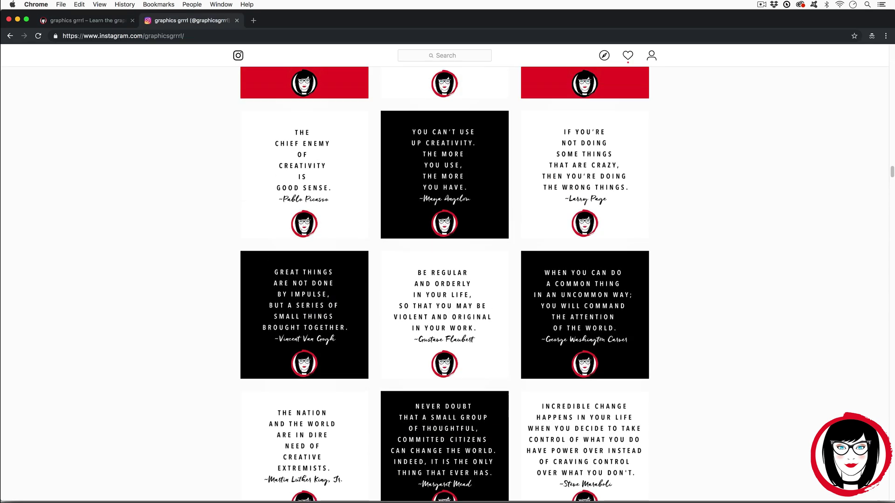
scroll(445, 284, up, 6)
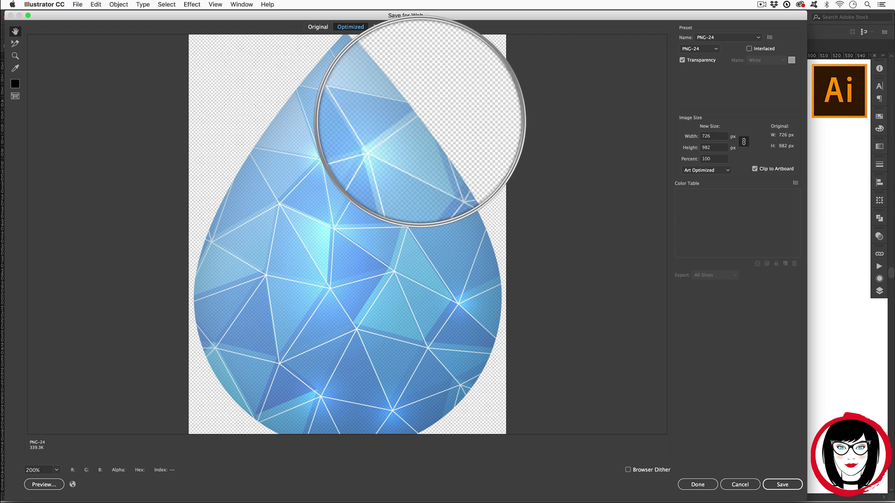
Switch Save for Web to 2-Up view to compare the original and optimized teardrop
click(379, 27)
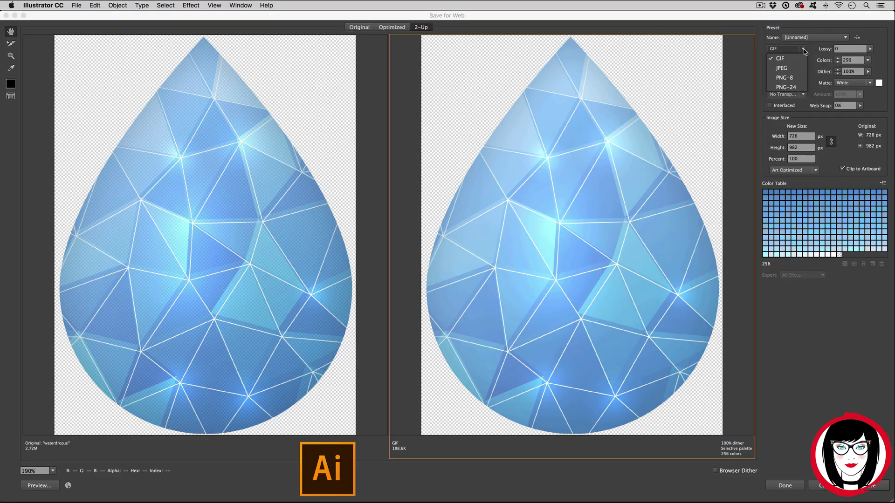
Set the teardrop's optimized format to PNG-24 with transparency, at 339.3K
click(789, 87)
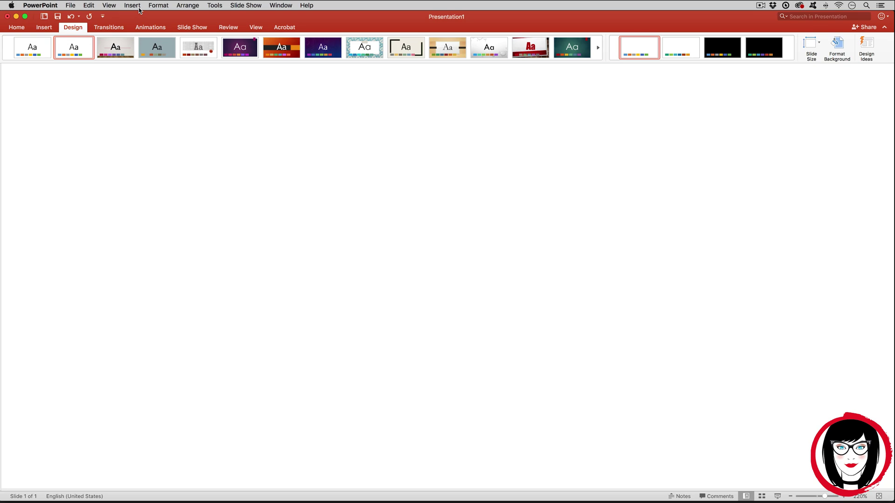
click(132, 5)
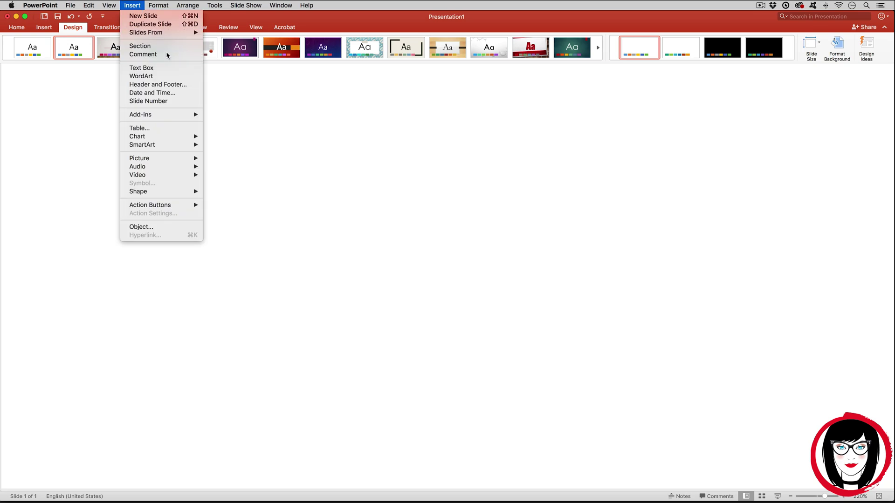
Insert waterdrop.png onto the PowerPoint slide from file
mouse_move(198, 158)
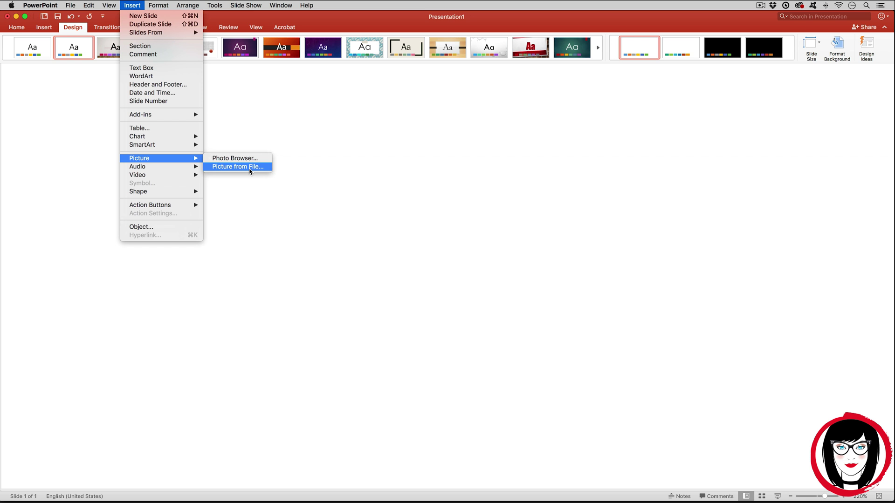
click(246, 171)
click(396, 124)
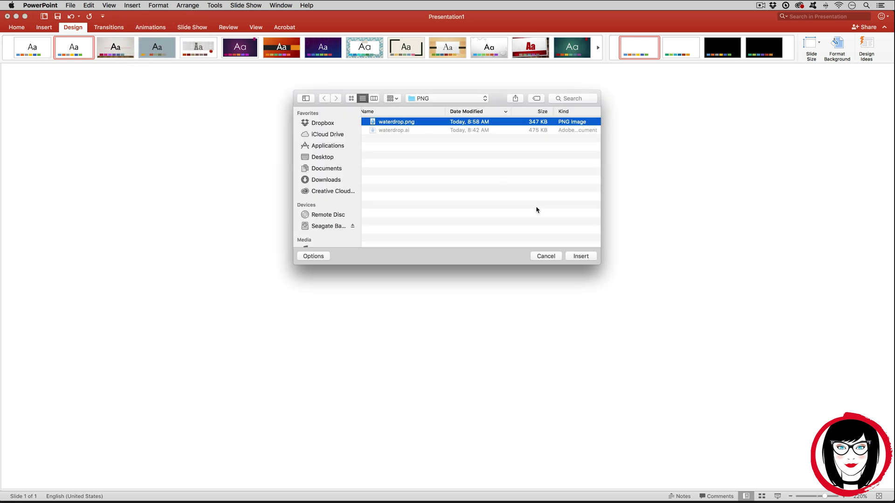
click(575, 255)
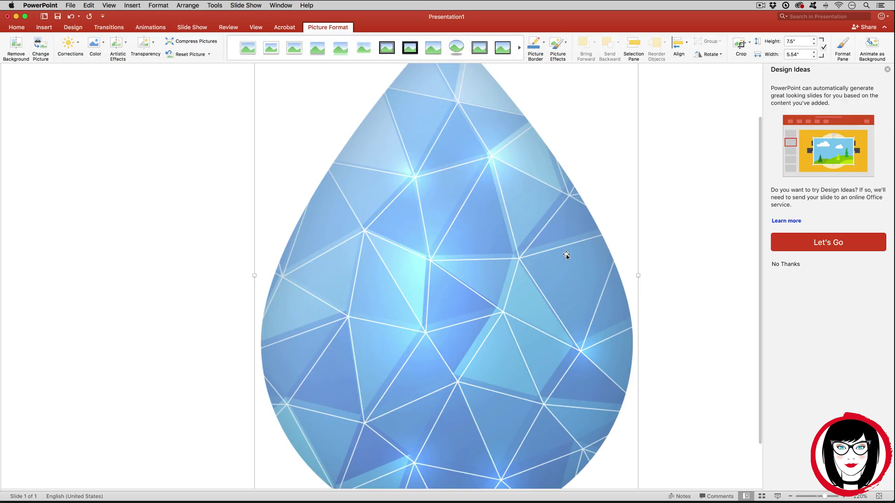
Try several Design themes, apply the wood-and-white-card theme and zoom in on the drop
click(73, 28)
click(281, 47)
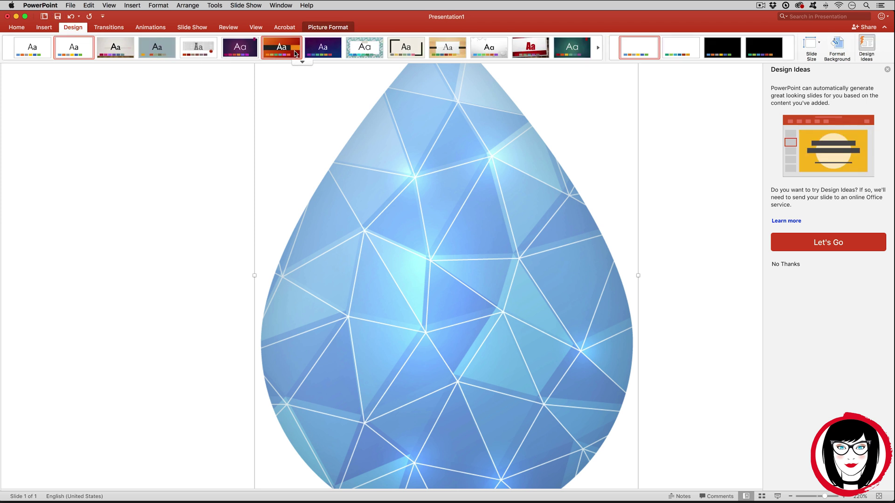
click(323, 53)
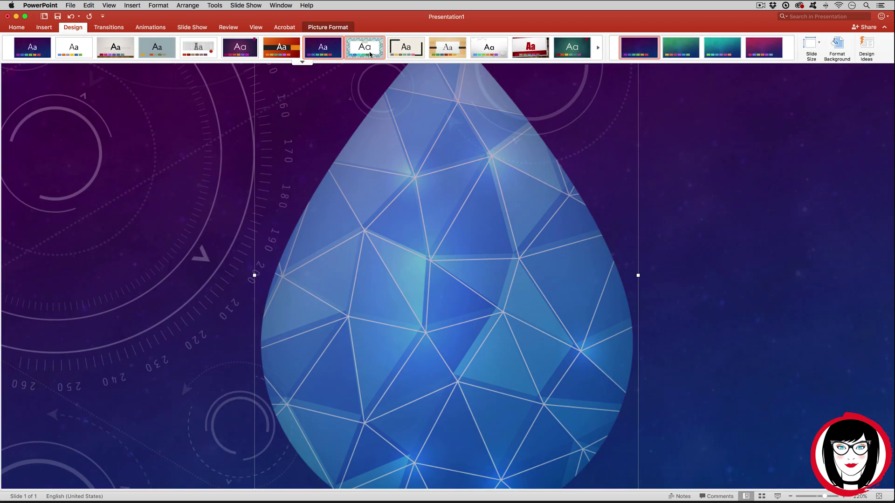
click(364, 55)
click(451, 54)
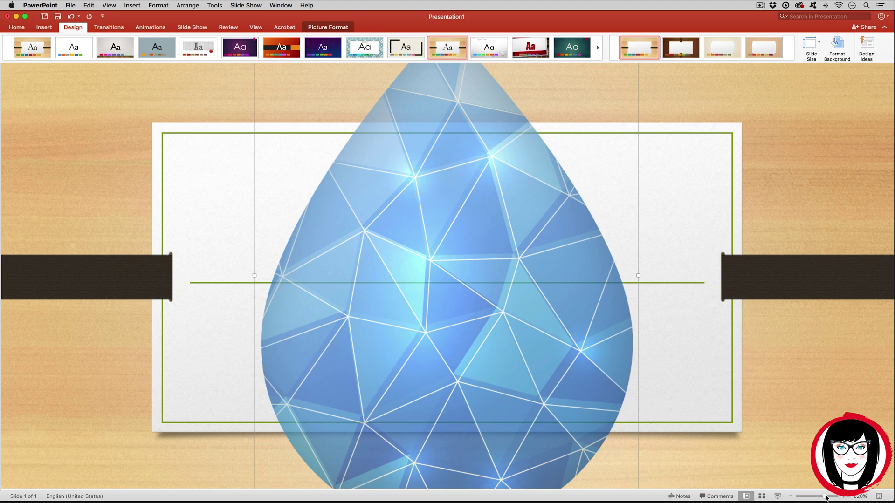
drag(826, 497, 837, 497)
scroll(438, 271, up, 5)
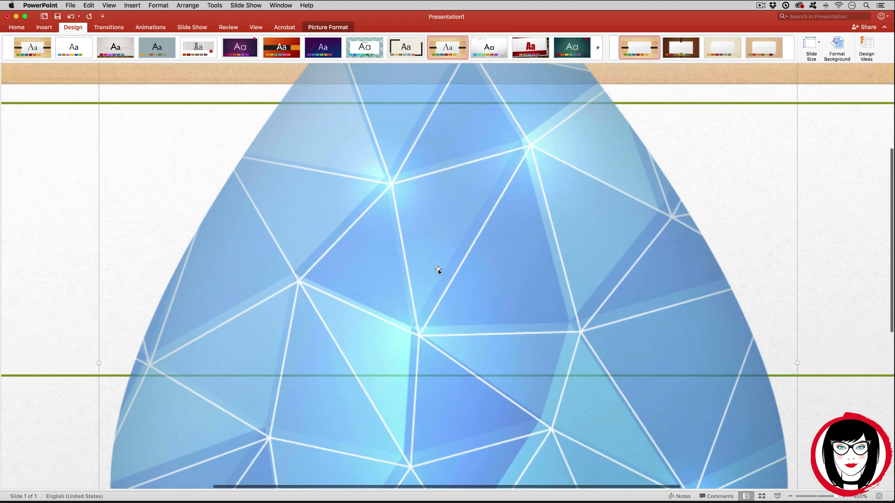
scroll(438, 270, up, 6)
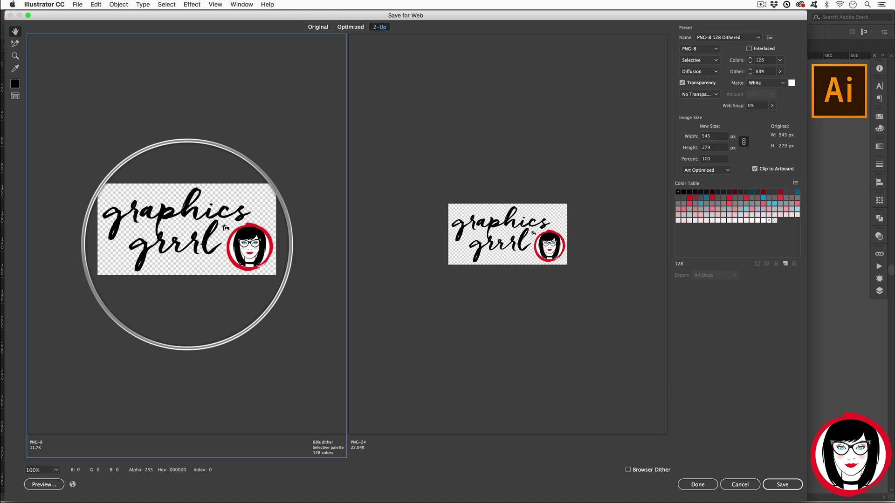
Show the right pane's PNG-24 settings (22.04K) beside the PNG-8 128 Dithered logo (11.7K)
click(507, 234)
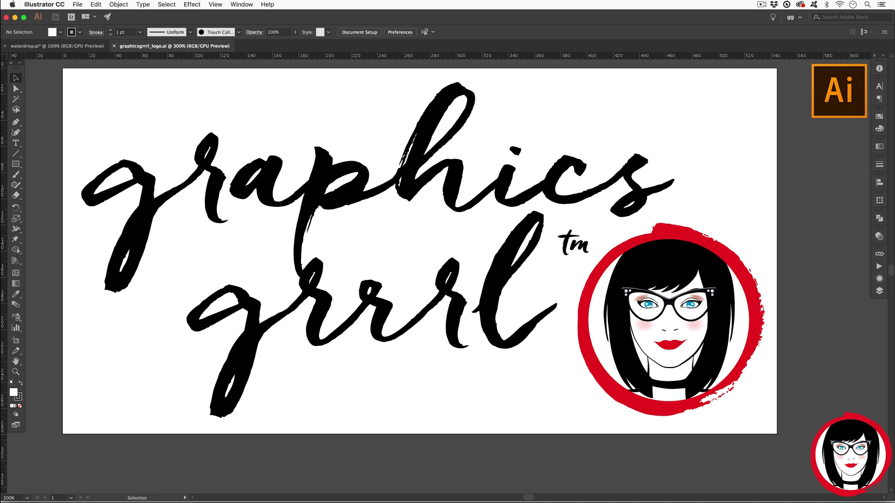
Open File > Export > Save for Web (Legacy) for graphicsgrrrl_logo.ai
click(77, 4)
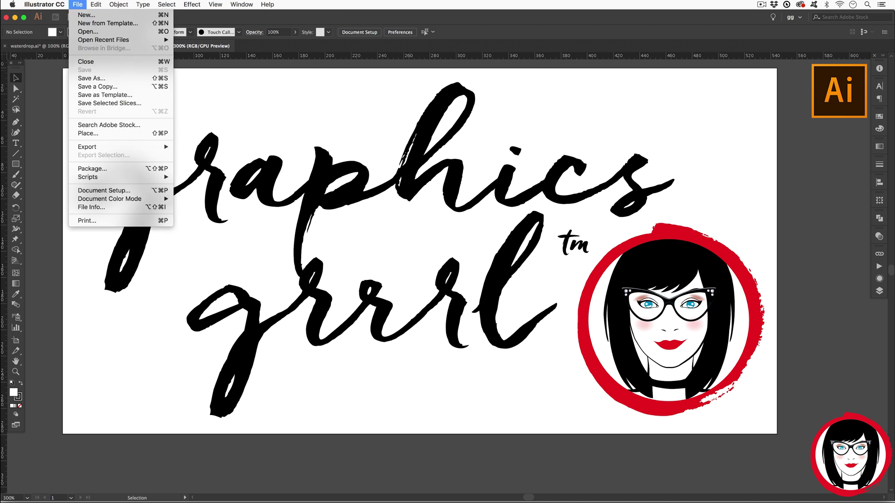
mouse_move(93, 146)
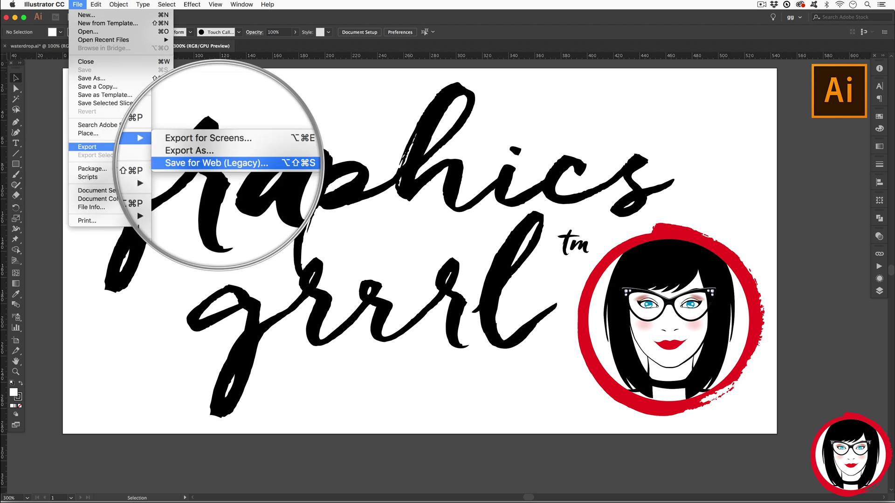
key(Return)
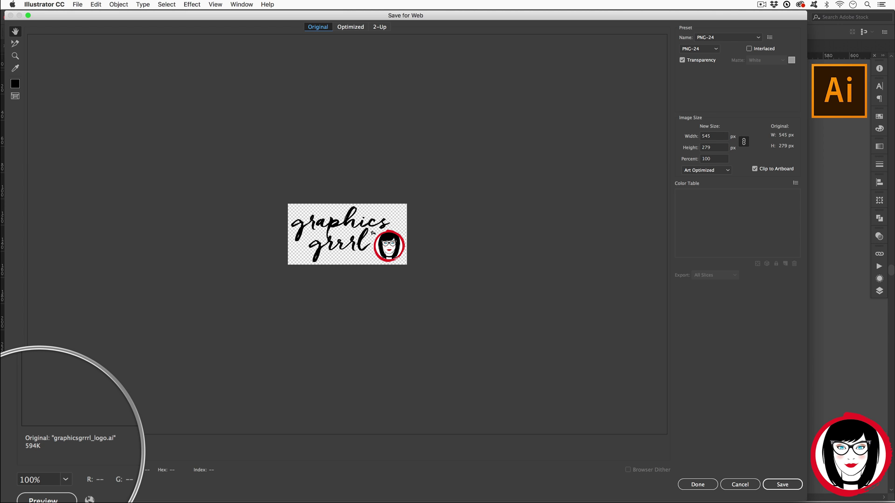
Change the logo export from PNG-24 to PNG-8 with Transparency and compare in 2-Up view
click(350, 27)
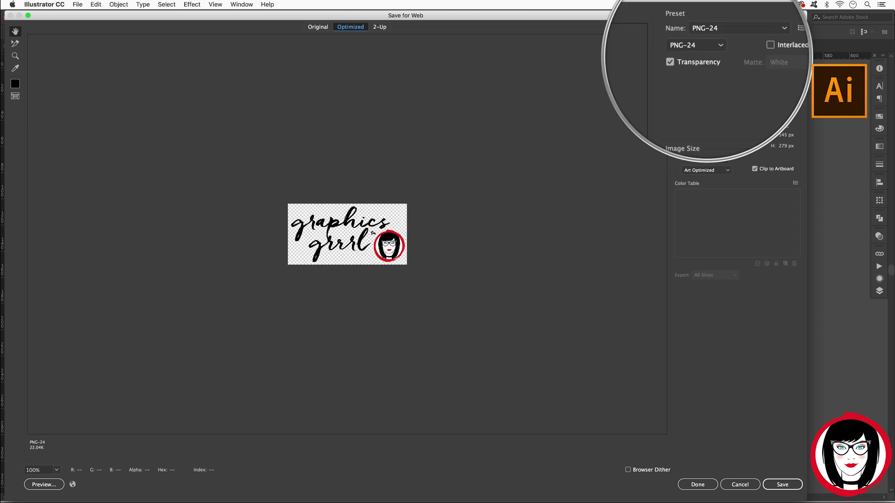
click(682, 60)
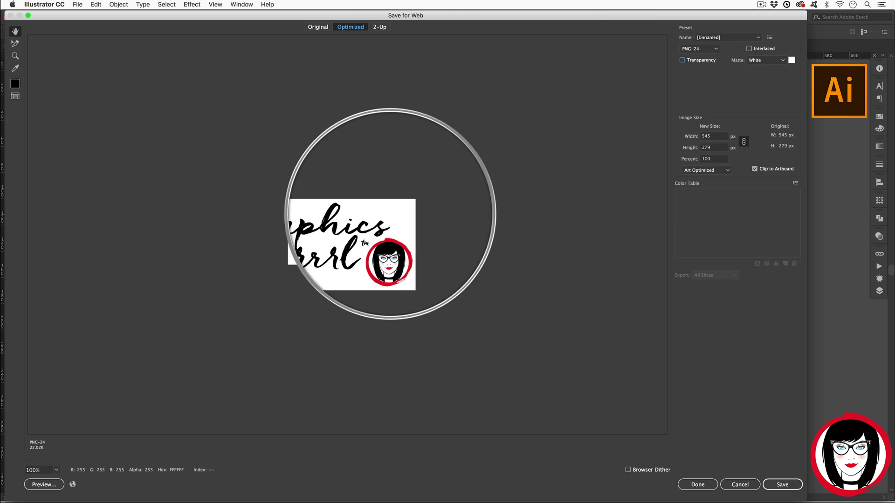
click(699, 48)
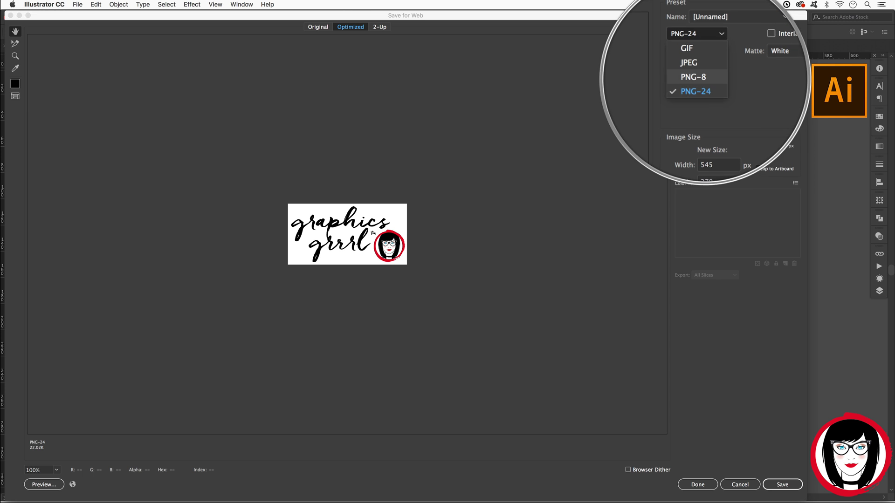
click(692, 77)
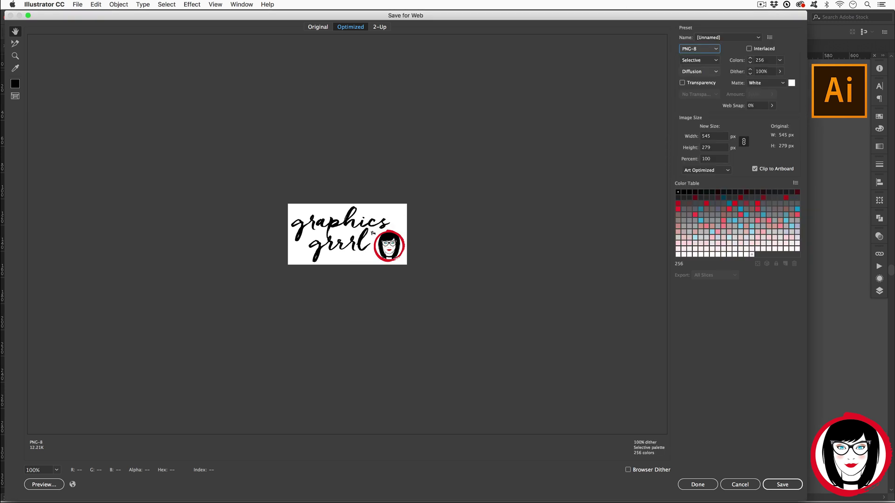
click(682, 82)
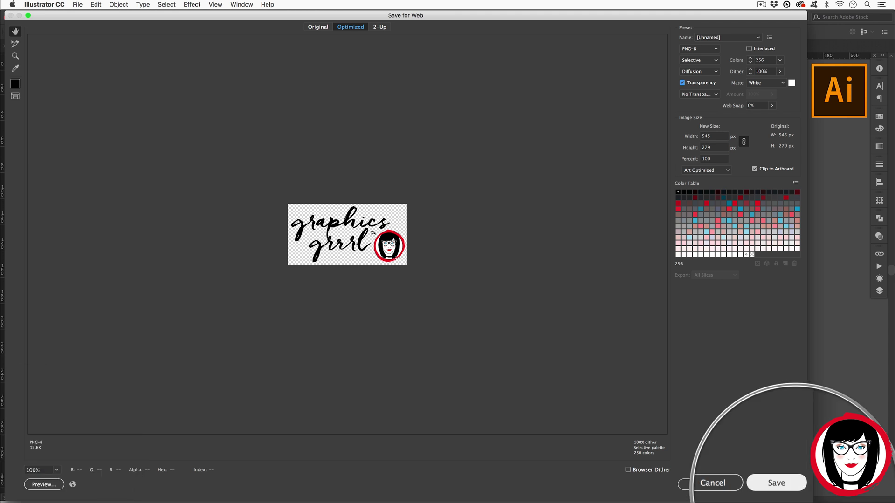
click(379, 27)
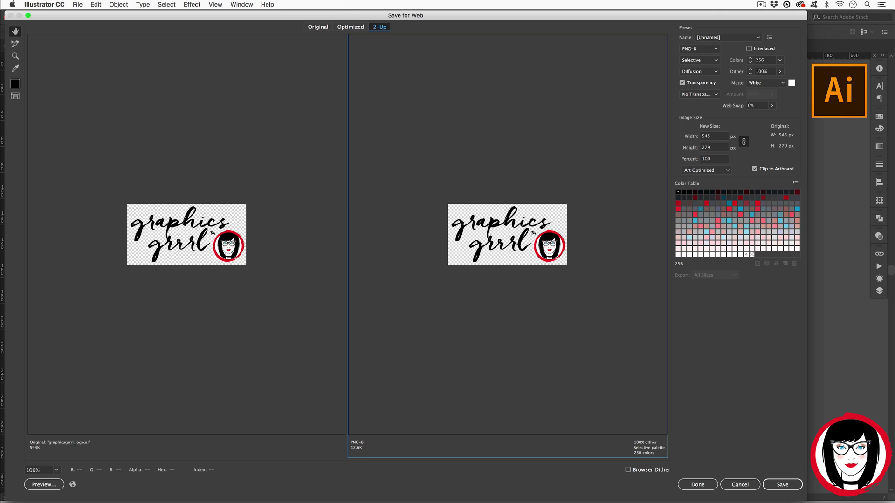
Apply the PNG-24 preset to the left pane and PNG-8 128 Dithered to the right, then close Save for Web
click(186, 326)
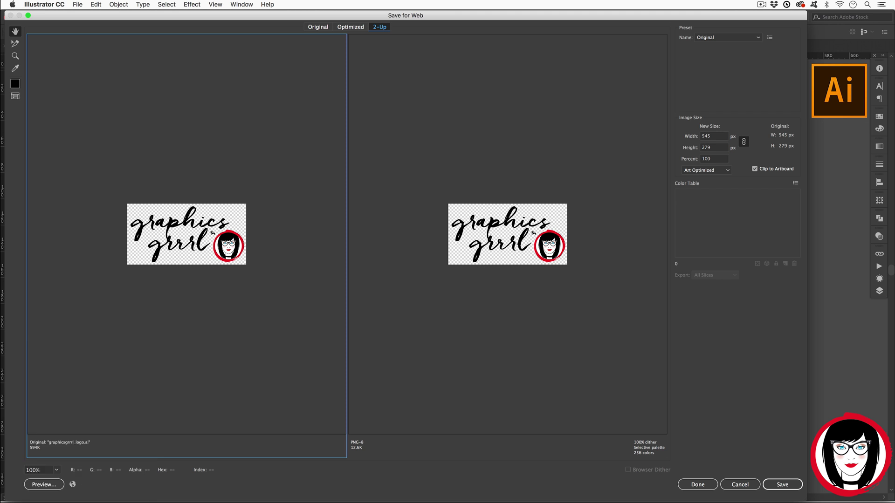
click(726, 37)
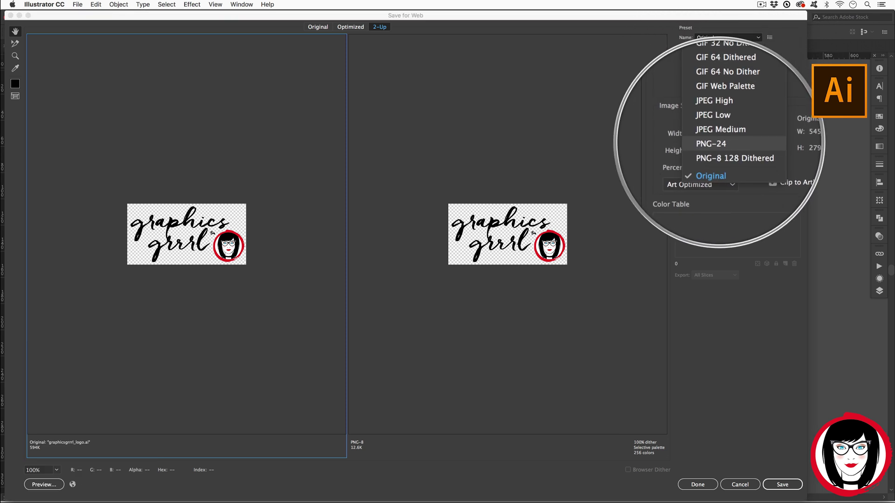
click(715, 142)
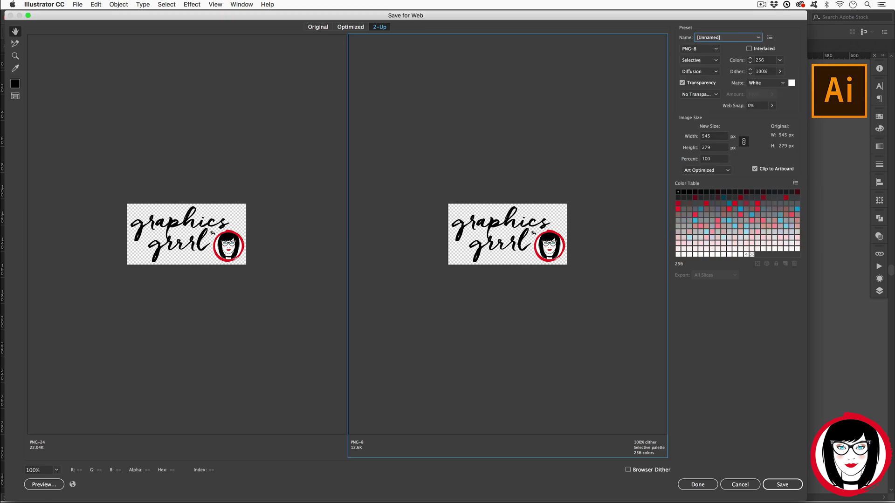
click(727, 38)
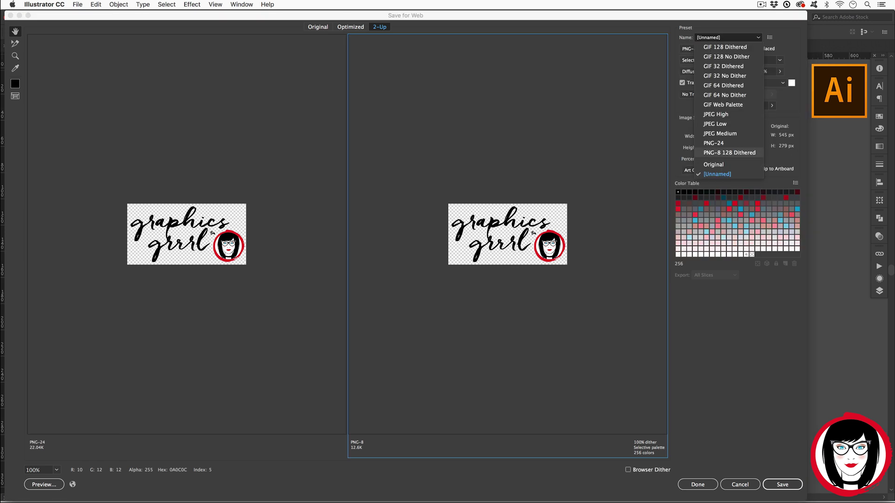
click(722, 150)
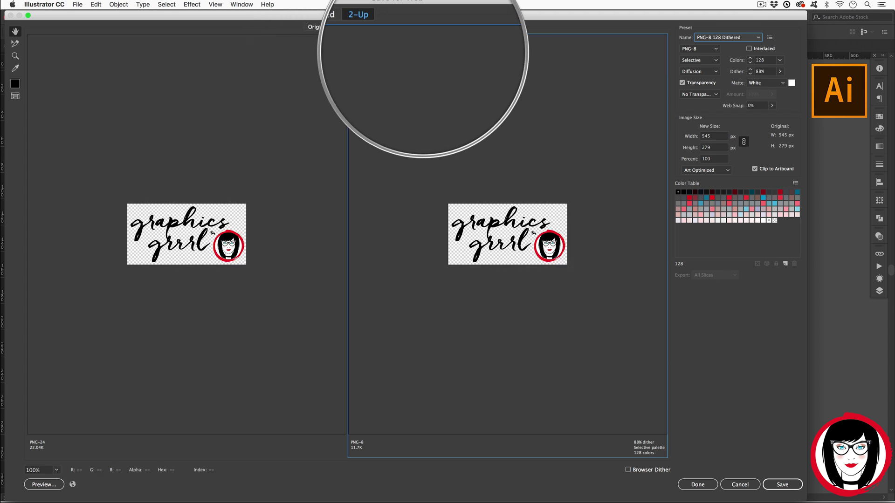
click(350, 27)
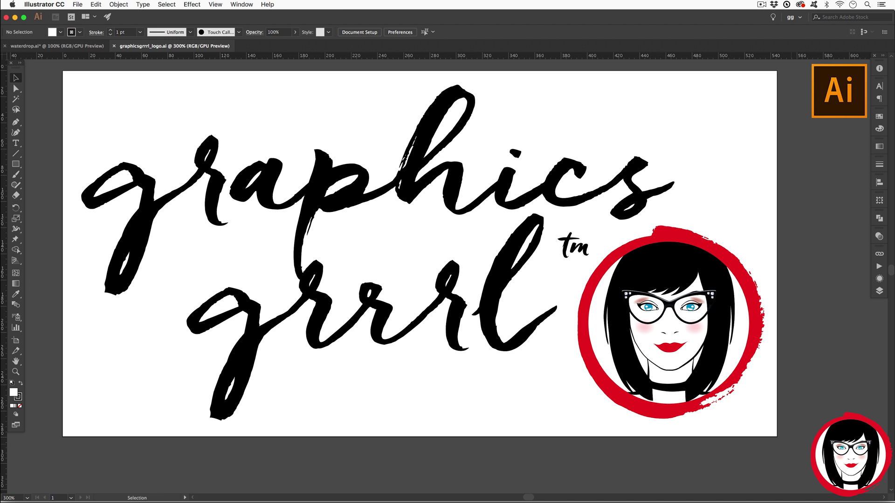
In waterdrop.ai, place a dark rectangle behind the drop to show its translucency, then delete it
key(ctrl+Tab)
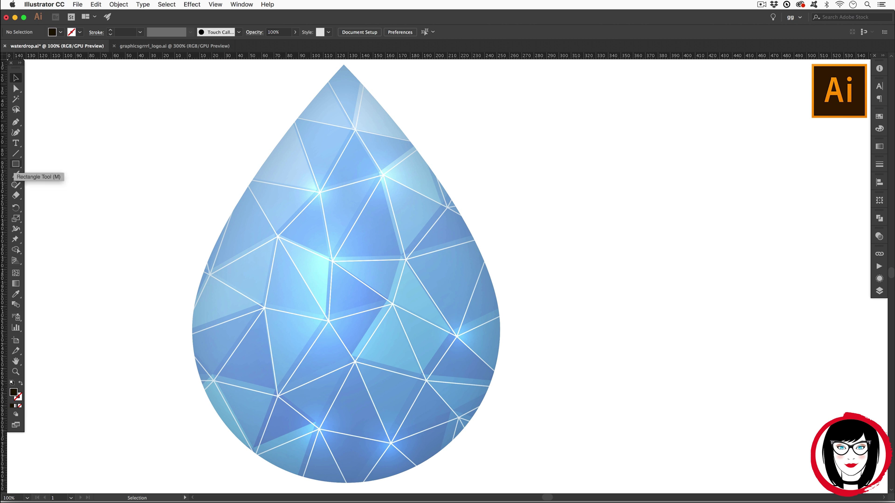
click(16, 164)
drag(339, 150, 619, 284)
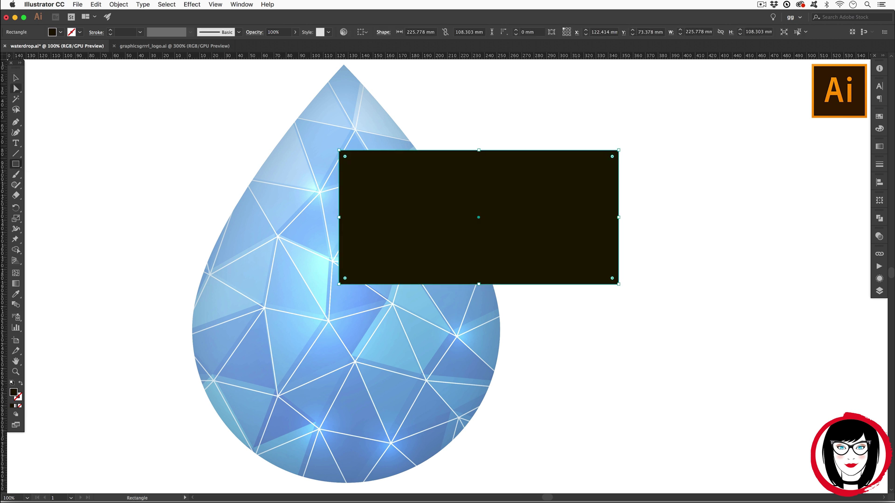
click(15, 77)
key(super+shift+bracketleft)
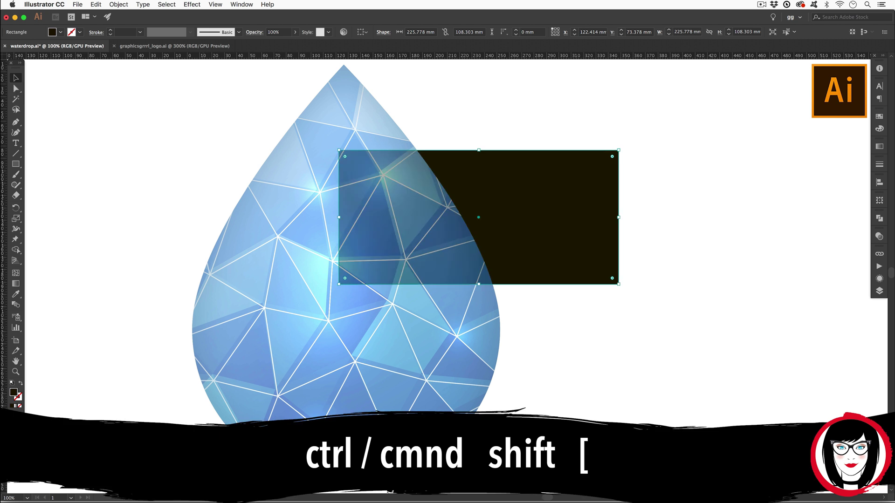
mouse_move(478, 217)
mouse_down()
mouse_move(546, 221)
mouse_move(473, 221)
mouse_up()
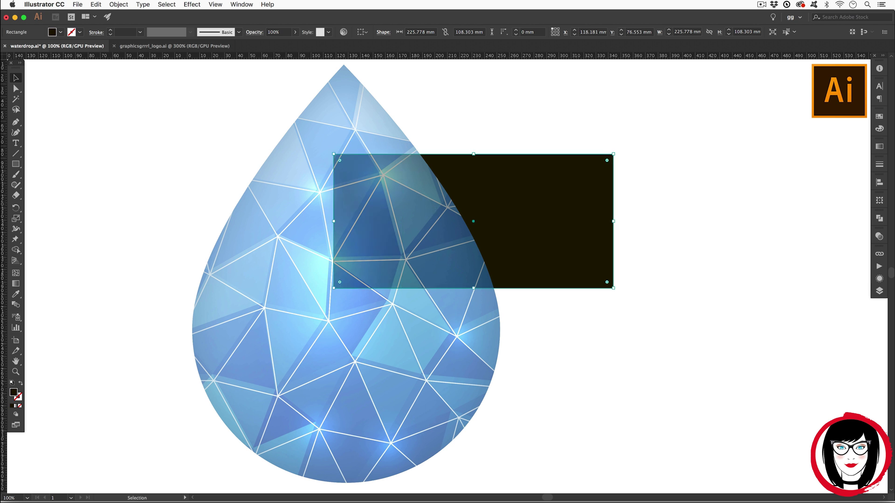
key(Delete)
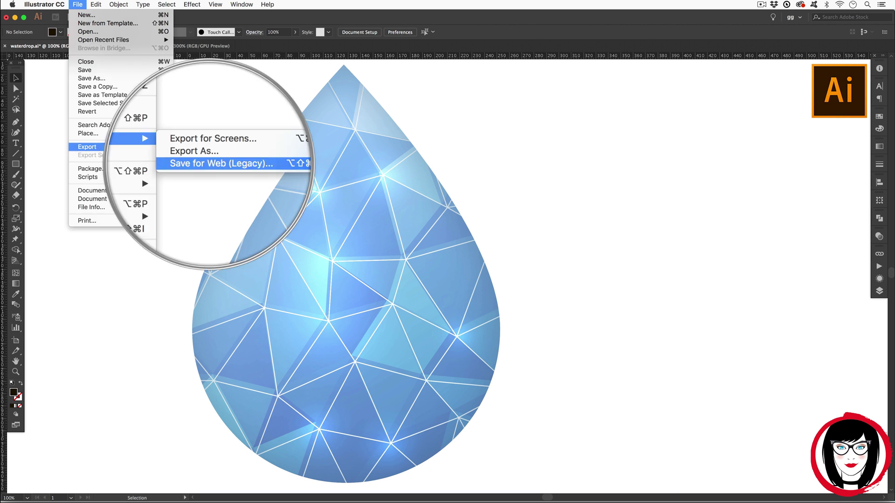
Reopen Save for Web on the waterdrop with PNG-8 128 Dithered (82.29K) left and PNG-24 (339.3K) right
click(201, 163)
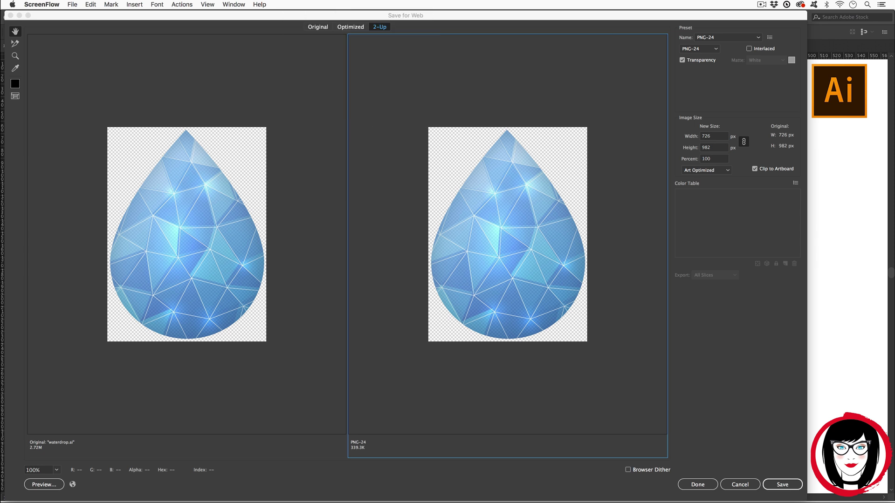
click(186, 382)
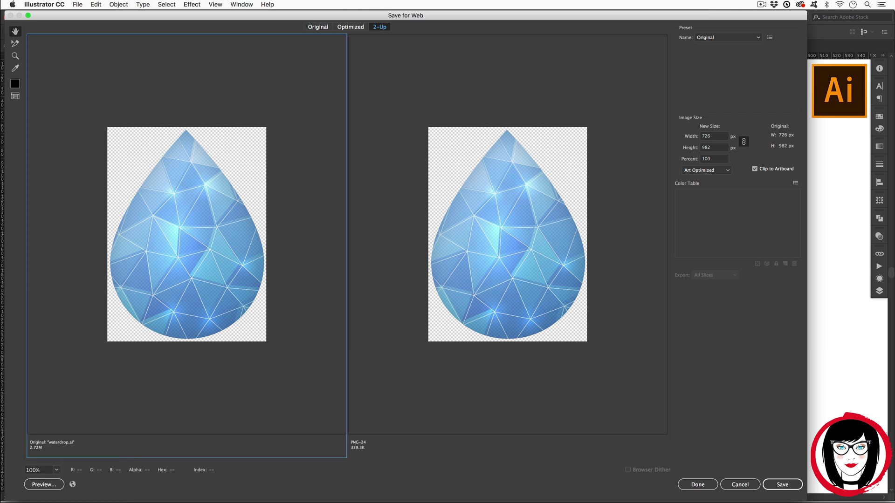
click(727, 37)
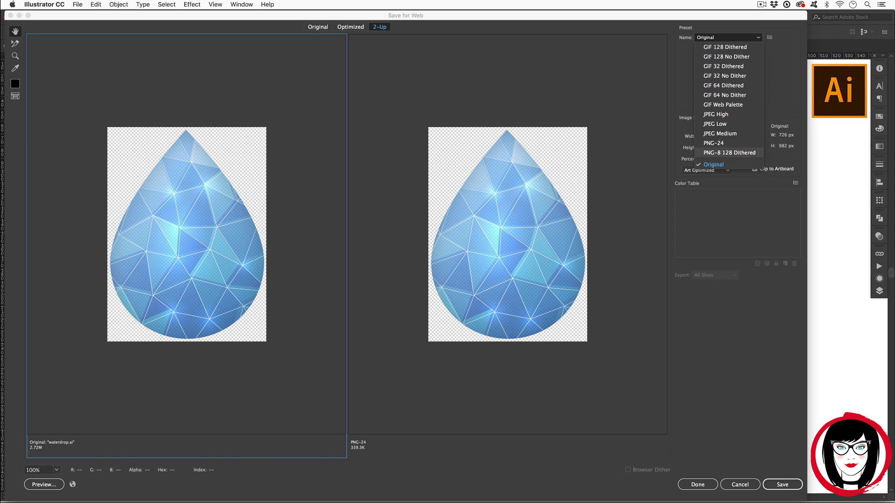
click(729, 152)
click(507, 233)
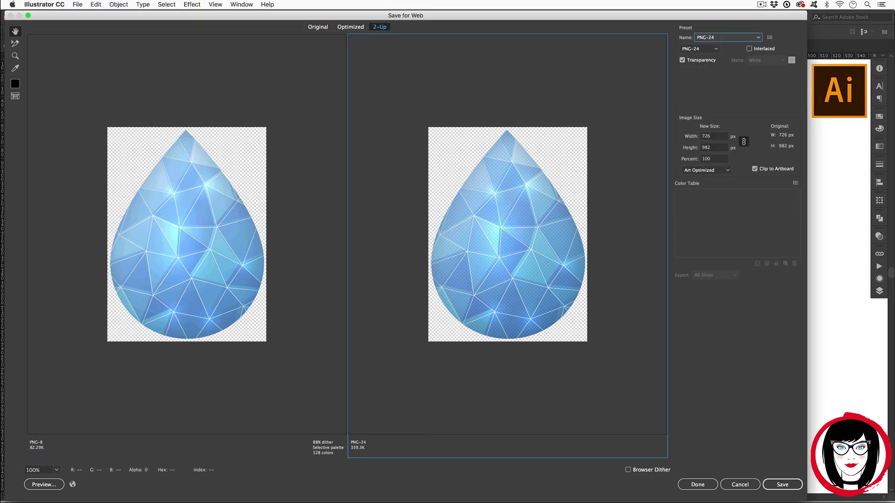
click(728, 38)
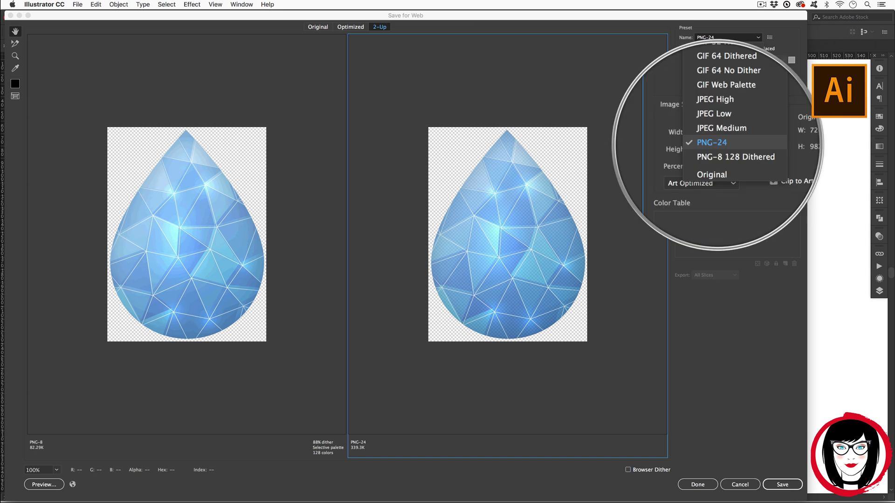
key(Escape)
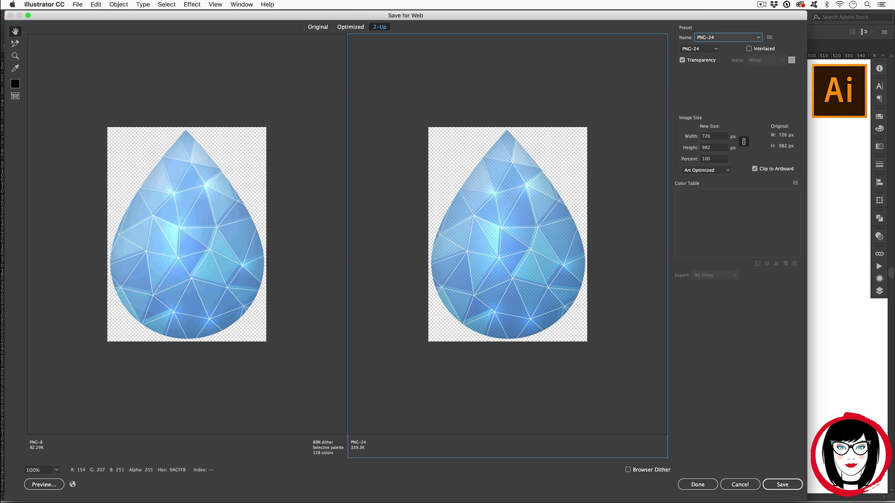
click(56, 470)
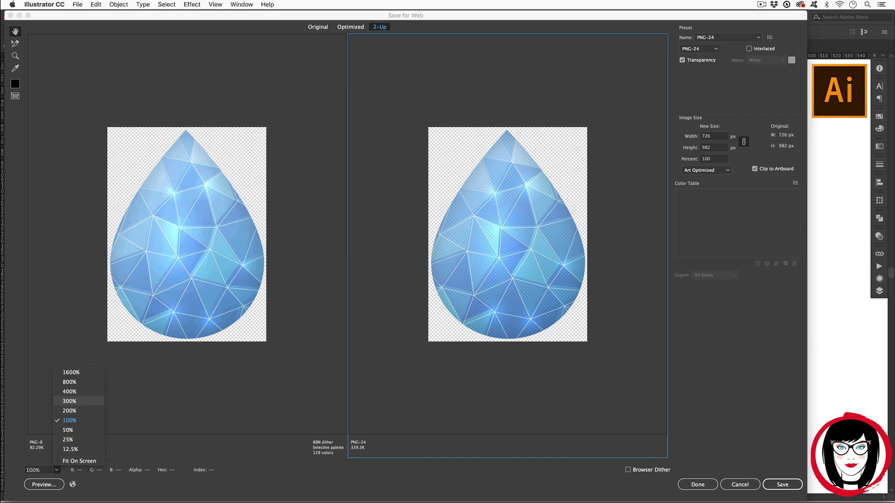
Zoom both Save for Web previews to 200% to compare the PNG-8 and PNG-24 waterdrop
click(69, 410)
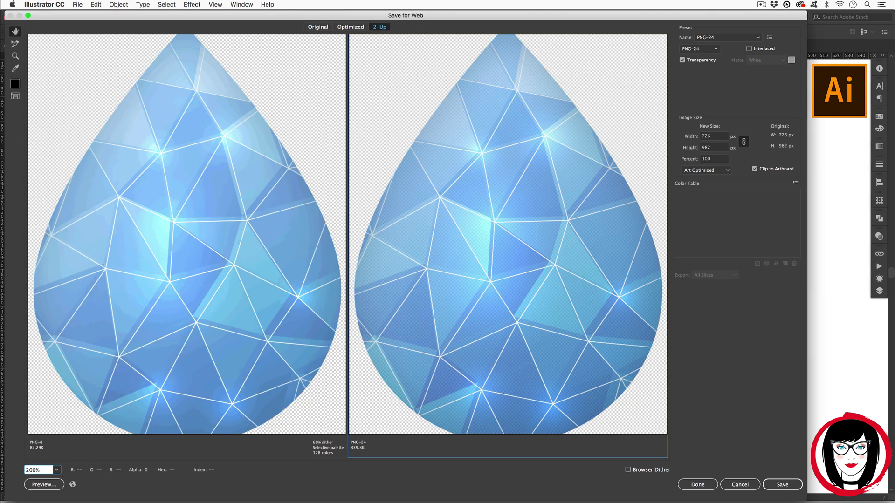